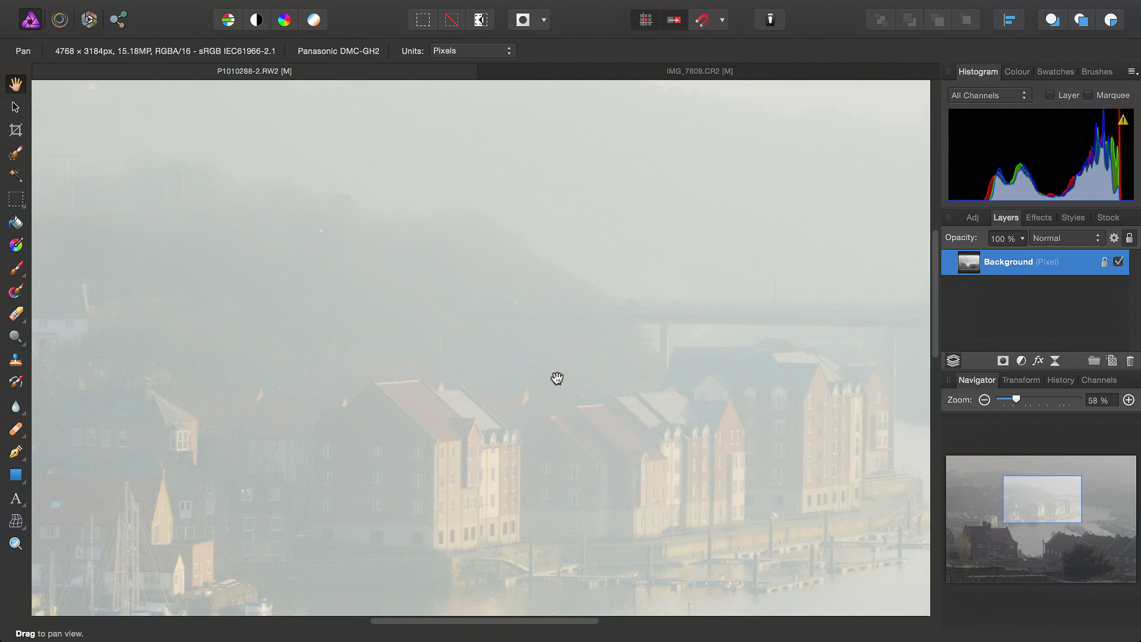
Start the Haze Removal filter on the full harbour photo and show a split before/after preview with the divider over the river's far side
key(super+0)
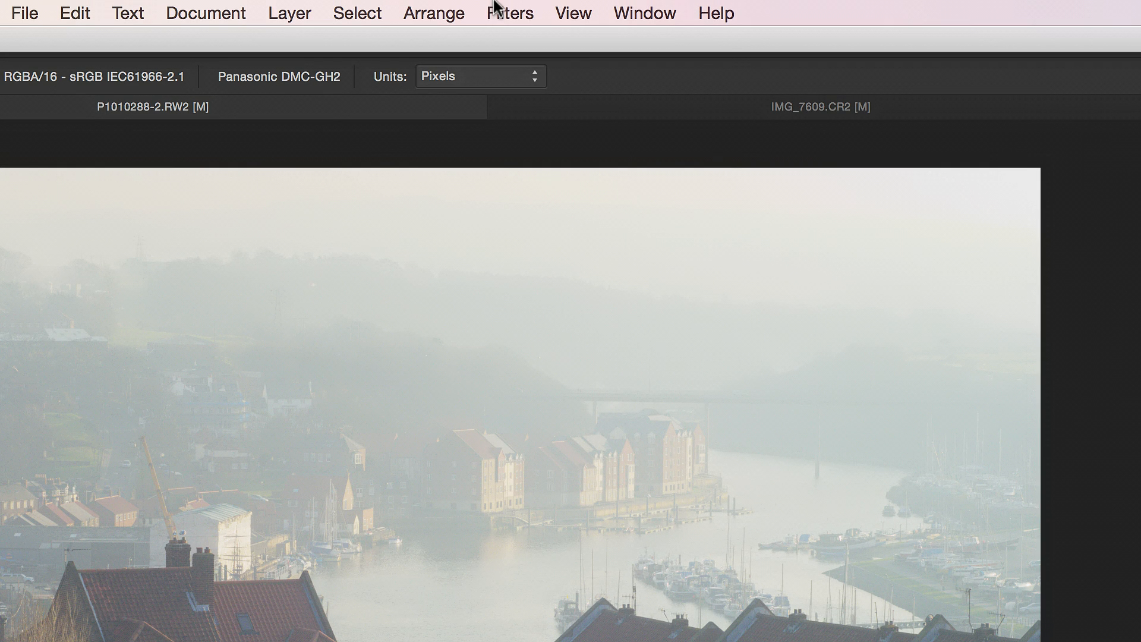
click(482, 3)
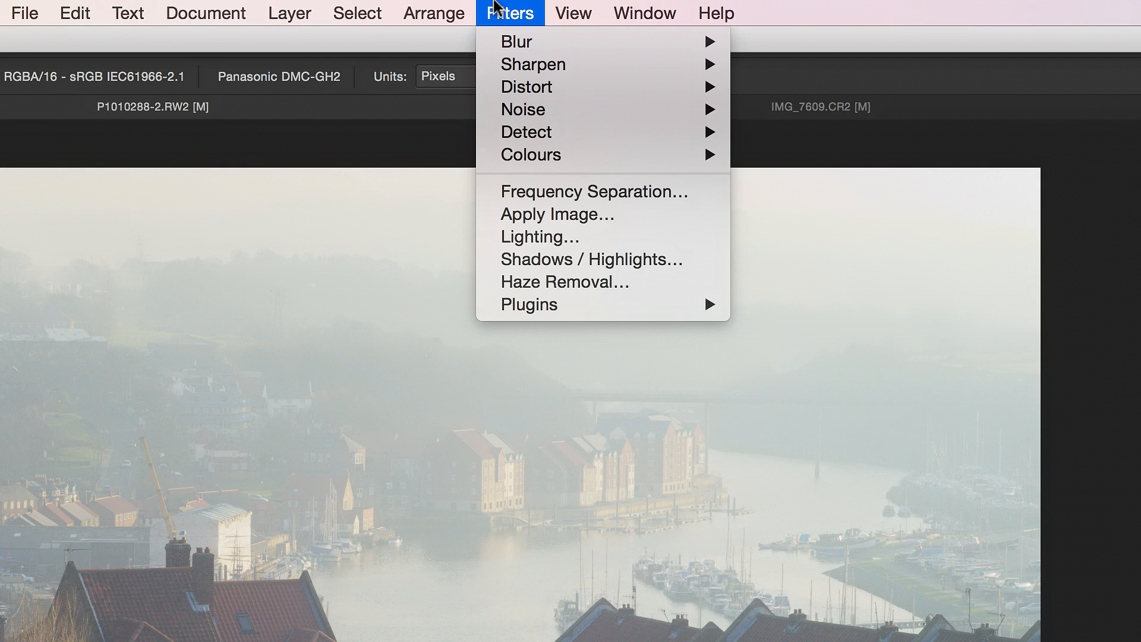
click(561, 282)
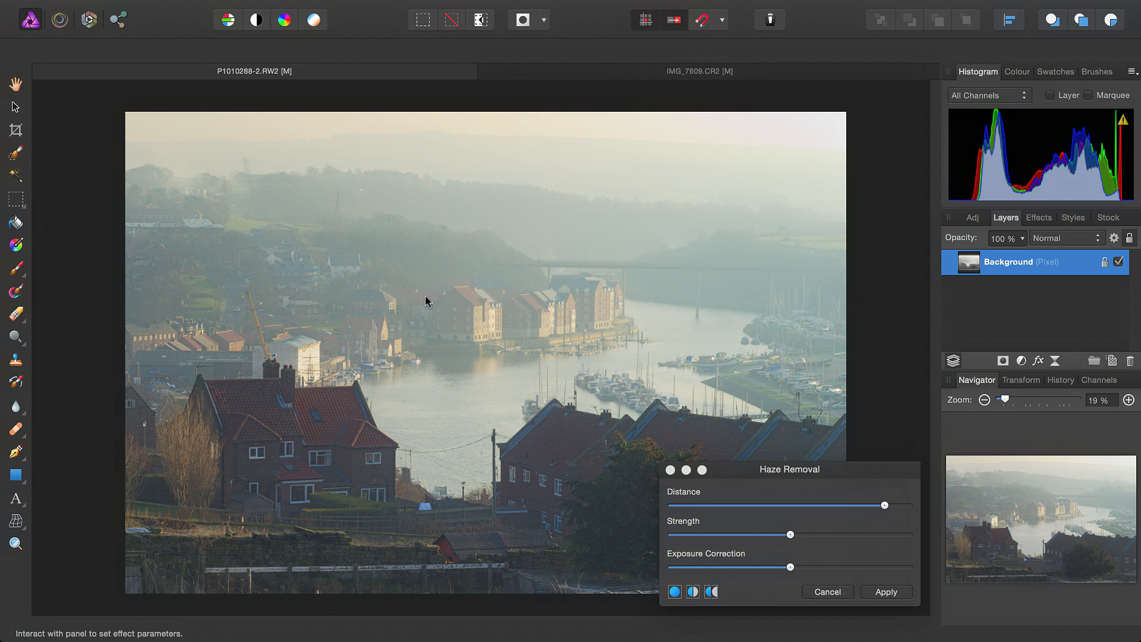
click(693, 592)
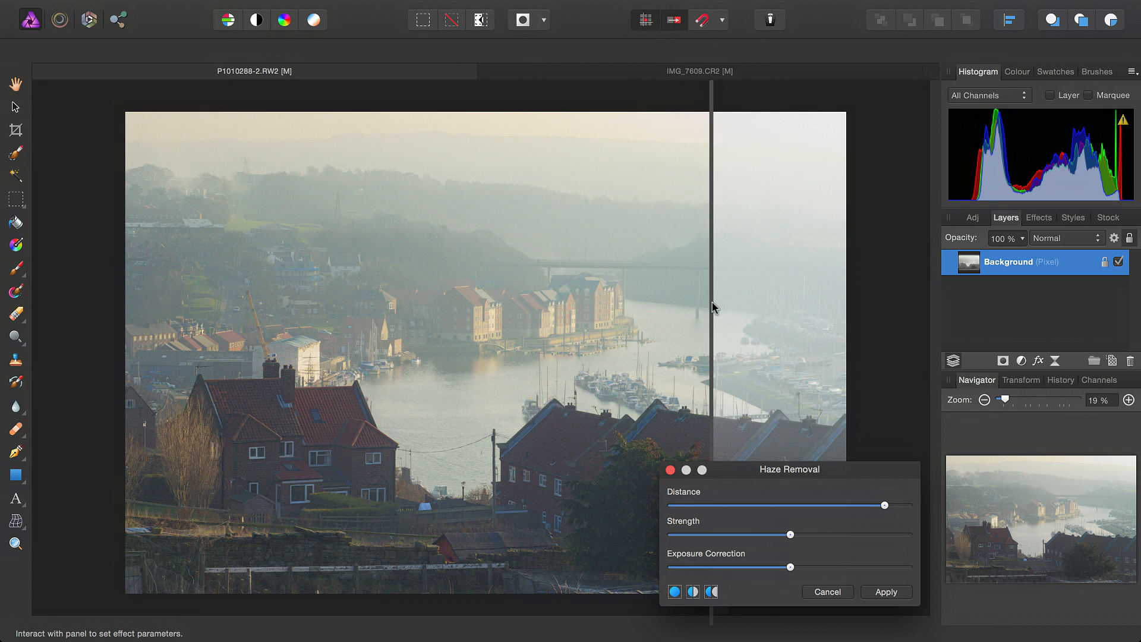
drag(711, 302, 695, 376)
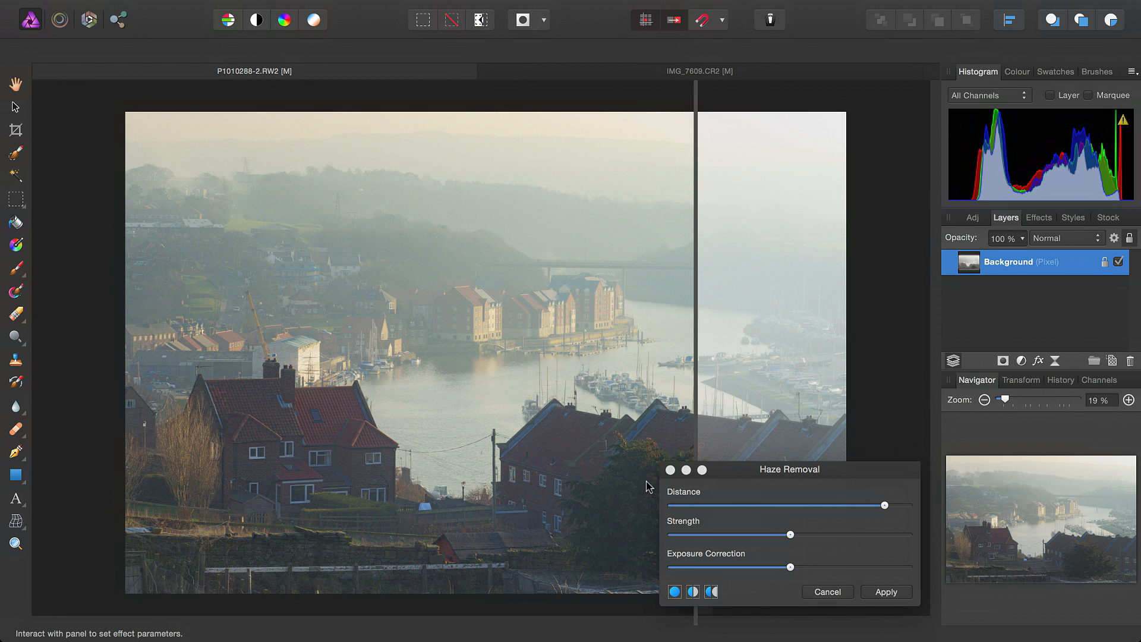
Raise the haze removal Distance slightly towards its maximum and Strength to about three quarters of its range
mouse_move(887, 506)
mouse_down()
mouse_move(767, 510)
mouse_move(870, 519)
mouse_move(683, 511)
mouse_move(894, 519)
mouse_up()
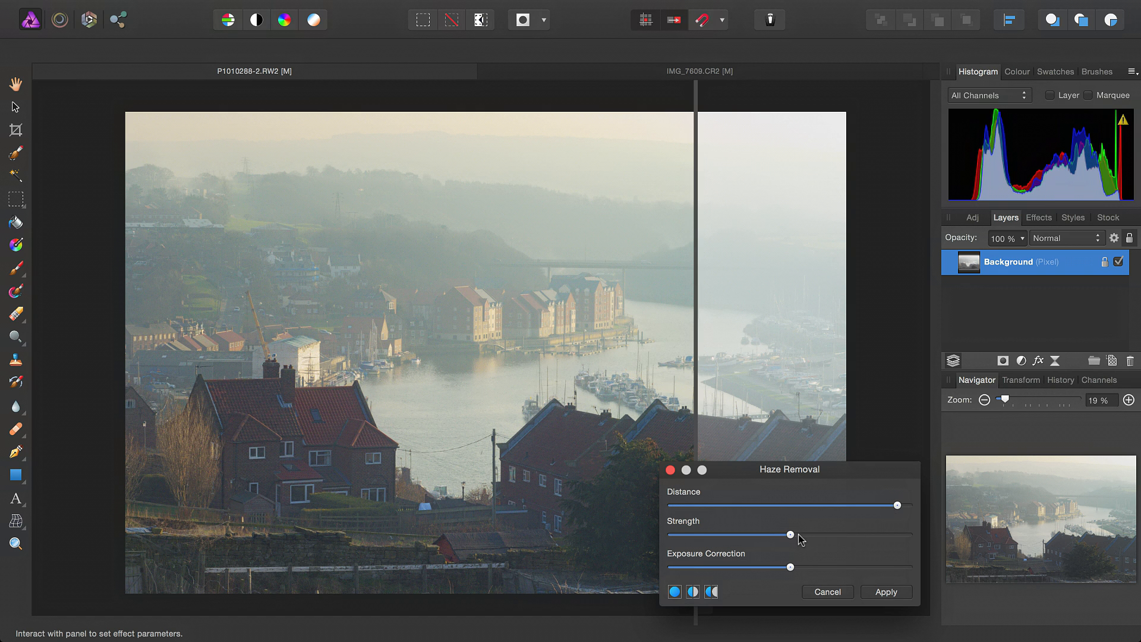
drag(794, 538, 853, 549)
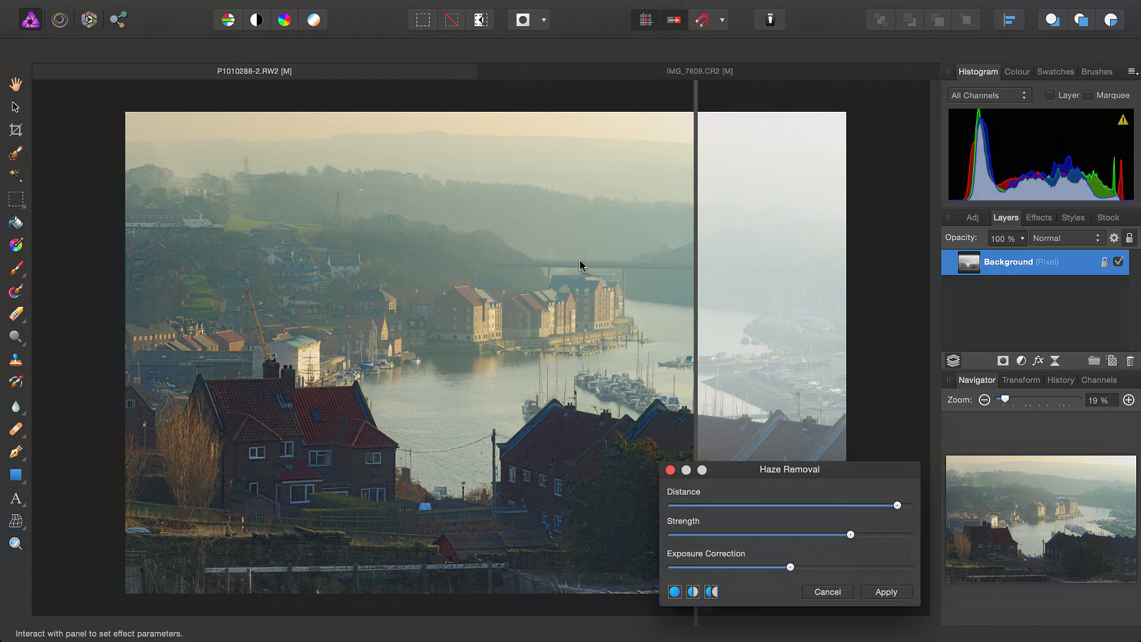
Examine the distant houses and hills at 100 %, and compare the whole harbour photo before and after by sweeping the split divider
key(super+1)
drag(294, 178, 417, 378)
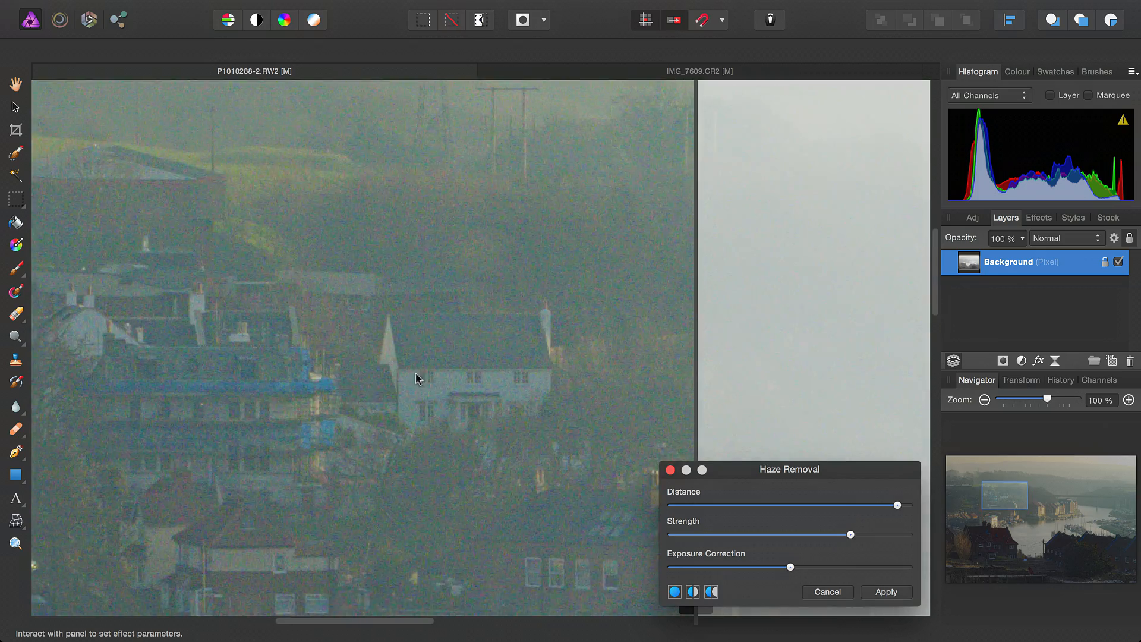
drag(217, 285, 471, 397)
drag(265, 296, 543, 476)
drag(240, 390, 64, 395)
drag(525, 418, 467, 400)
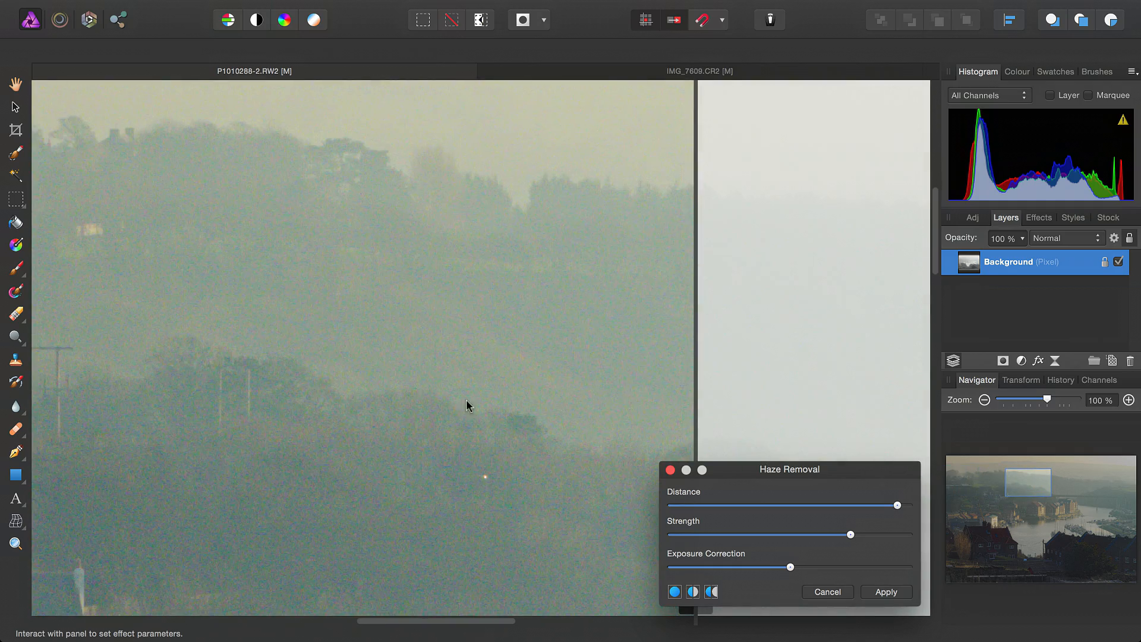
drag(698, 360, 715, 328)
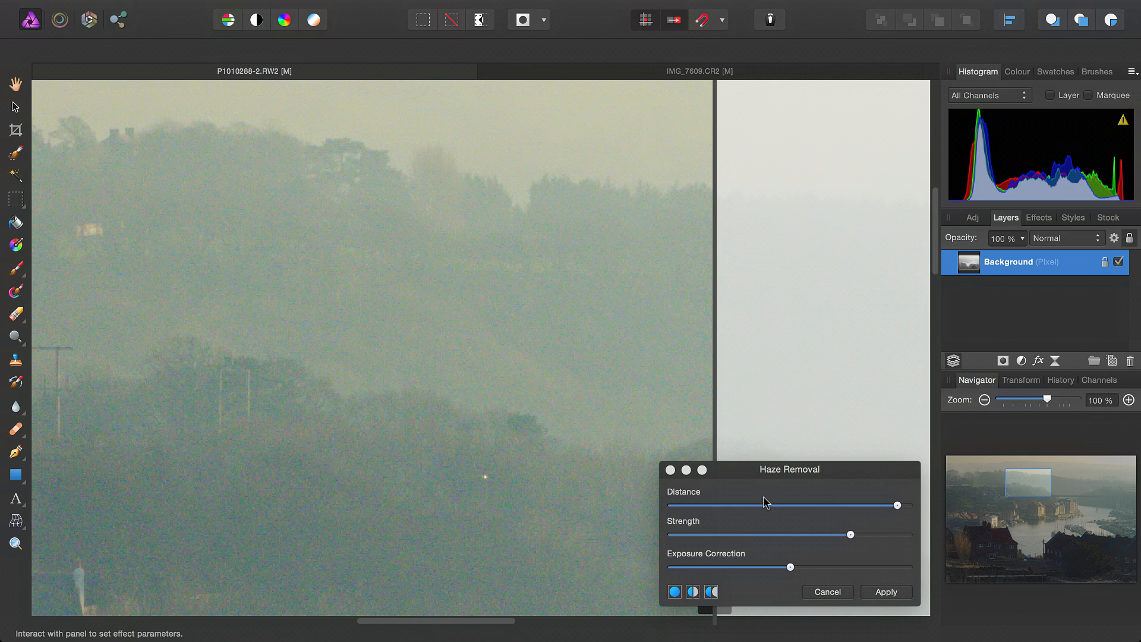
key(super+0)
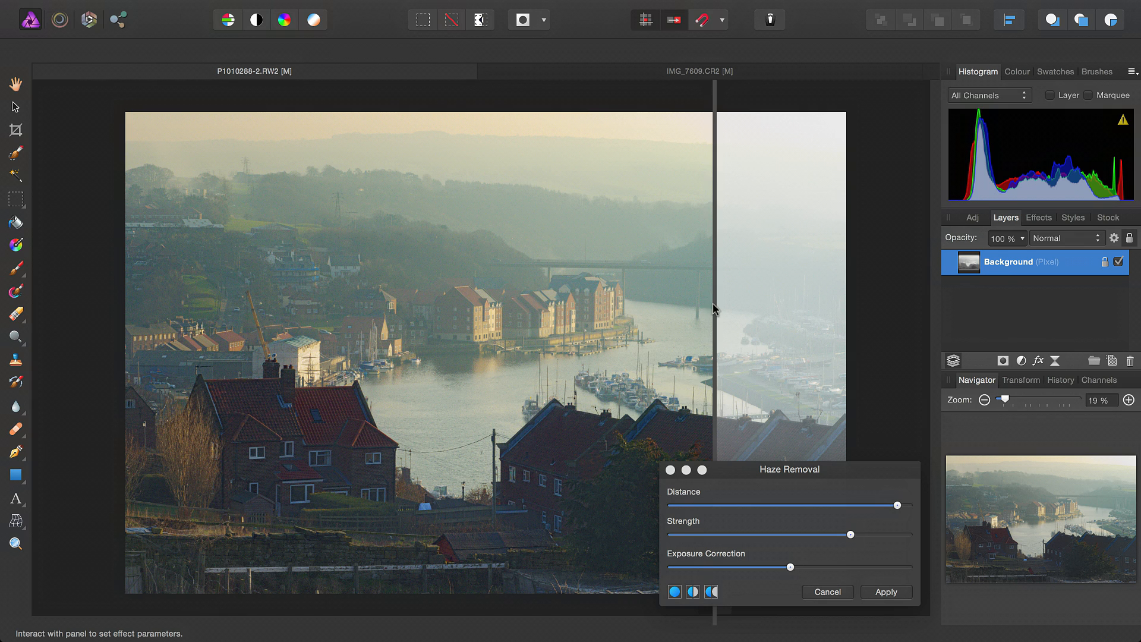
drag(715, 308, 678, 422)
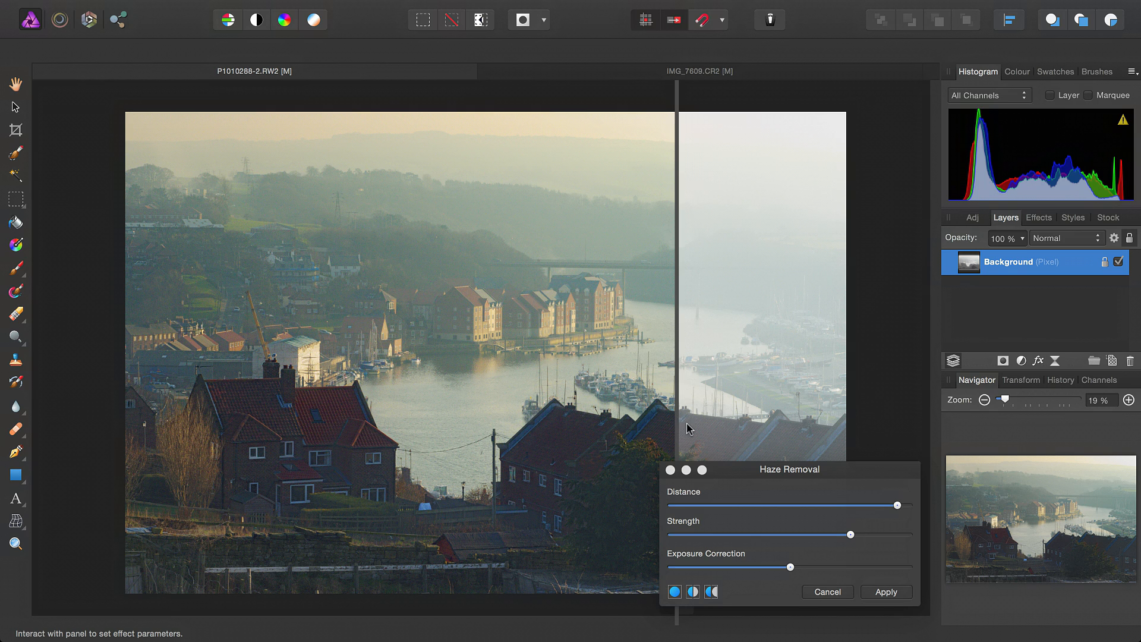
drag(677, 418, 147, 404)
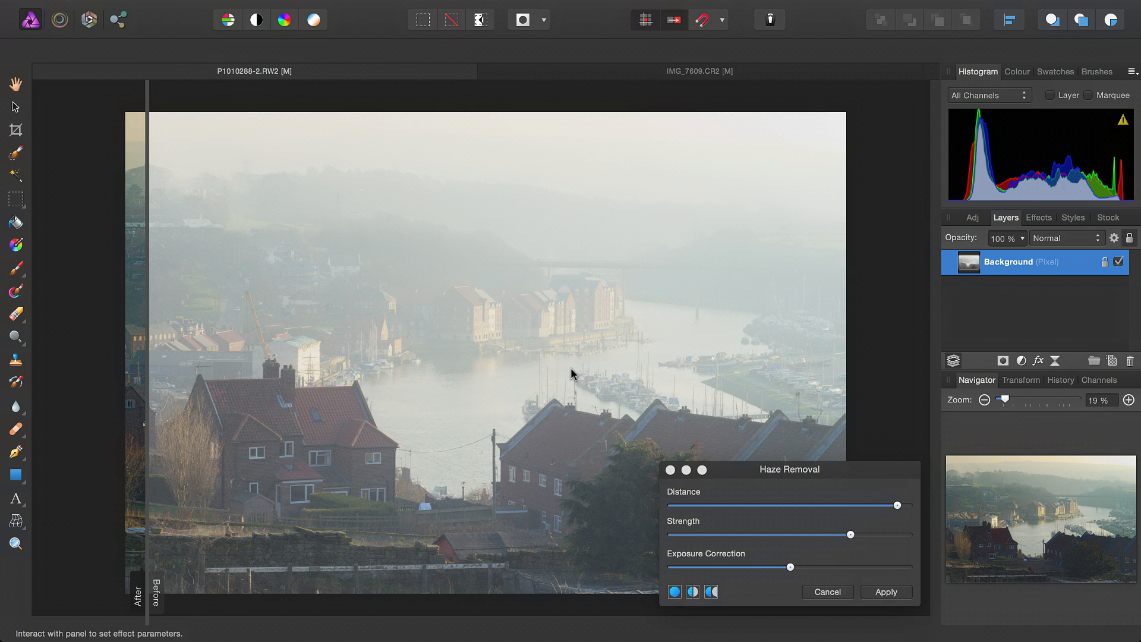
drag(146, 363, 779, 416)
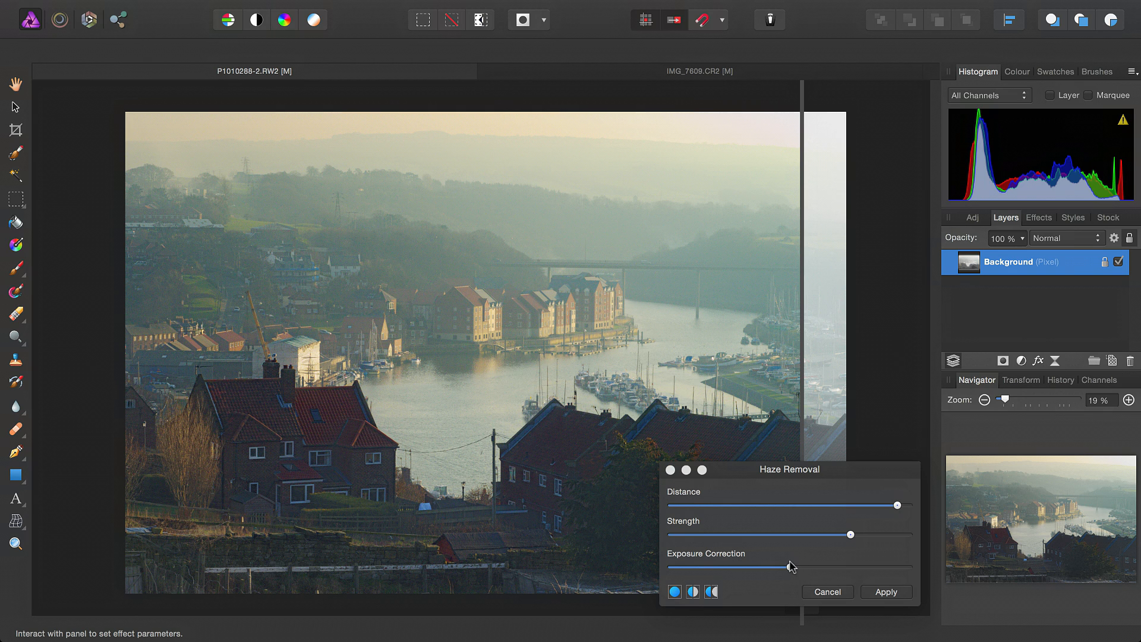
Lower Exposure Correction to just over a quarter of its range and apply the haze removal to the harbour photo
drag(790, 567, 736, 572)
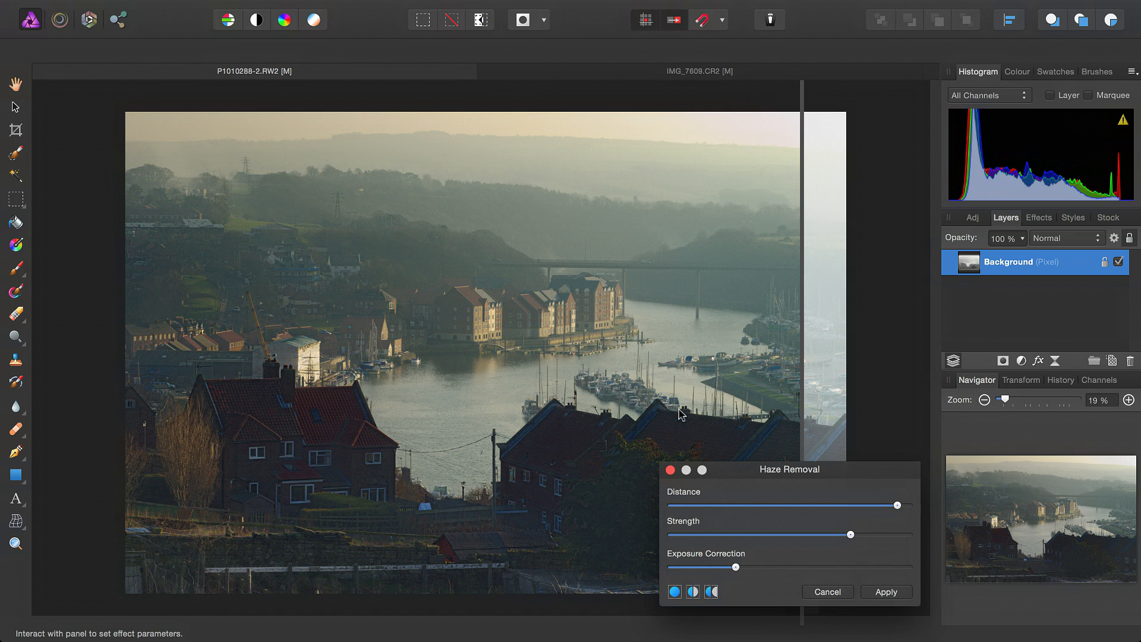
click(871, 590)
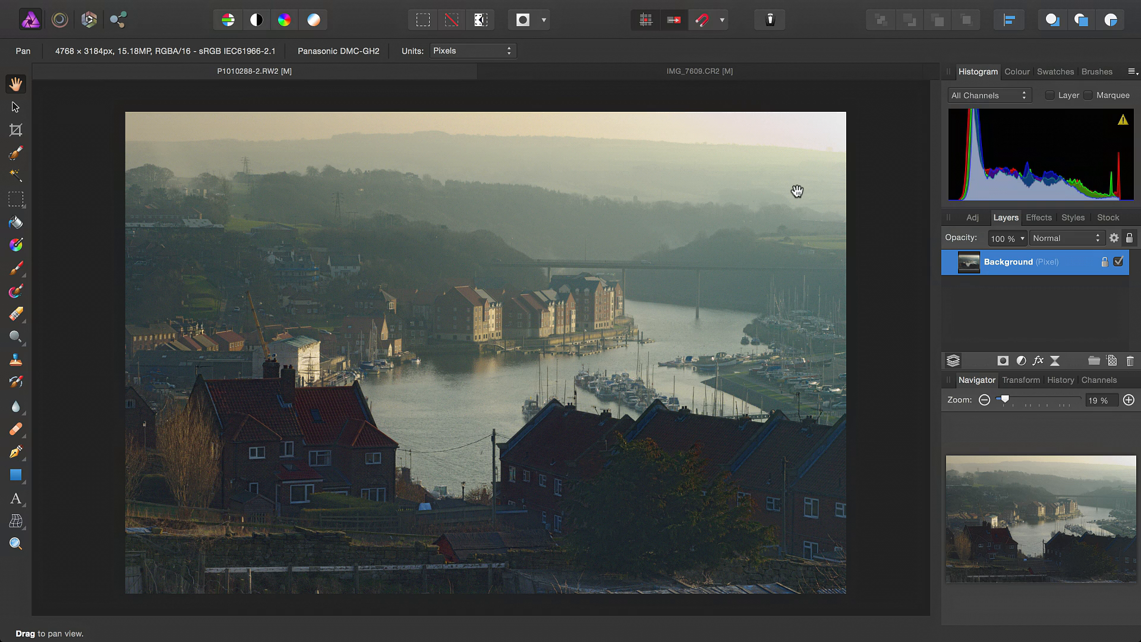
Inspect the dehazed bridge, waterfront buildings and hillside detail up close, and return to the full harbour photo
drag(672, 324, 35, 442)
key(super+1)
scroll(707, 374, right, 8)
drag(563, 295, 820, 399)
key(super+minus)
scroll(583, 532, left, 5)
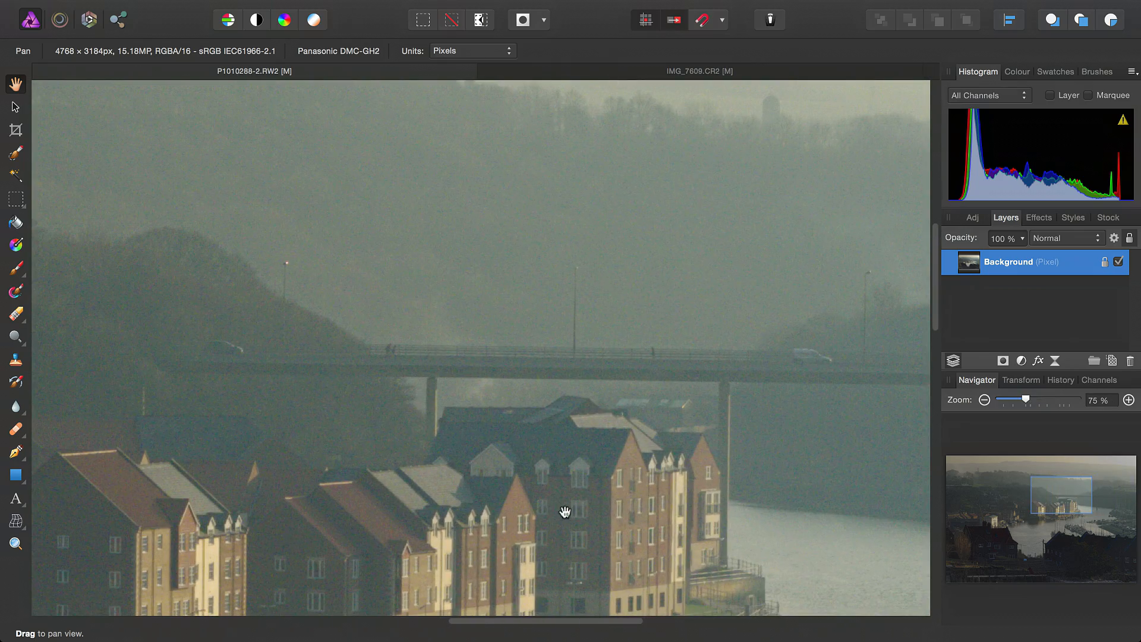
key(super+minus)
drag(597, 347, 42, 367)
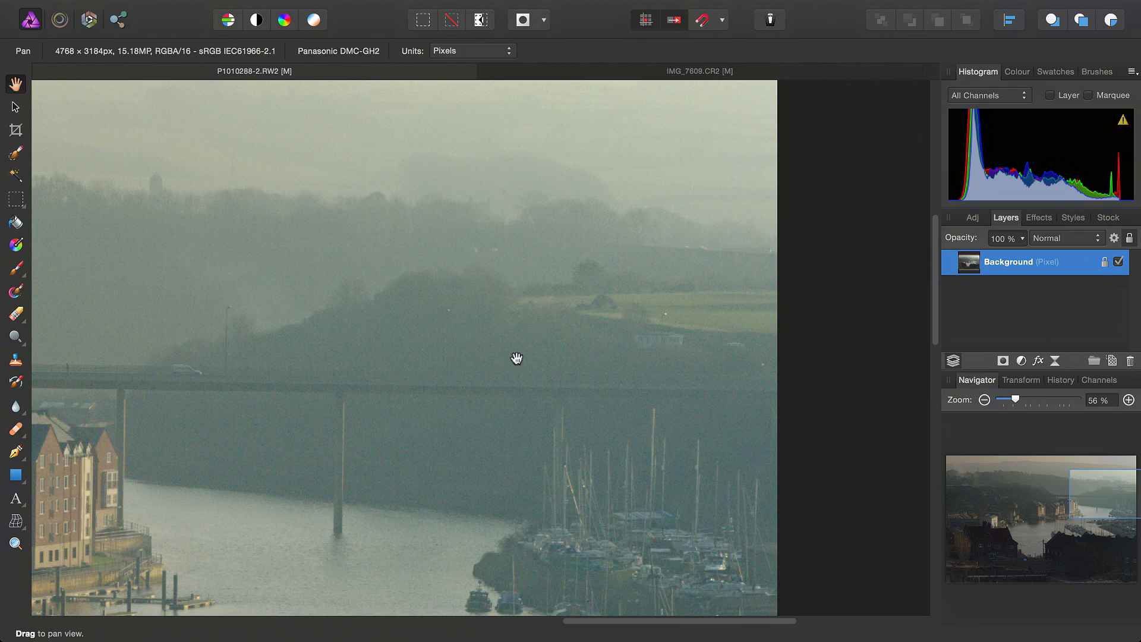
scroll(500, 409, up, 2)
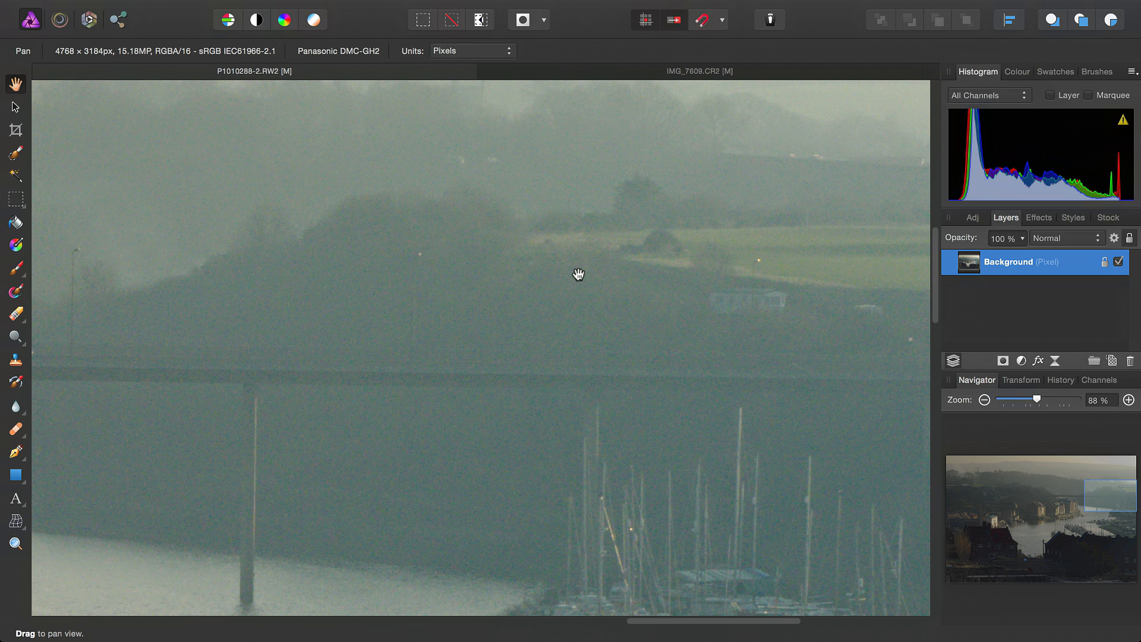
key(super+0)
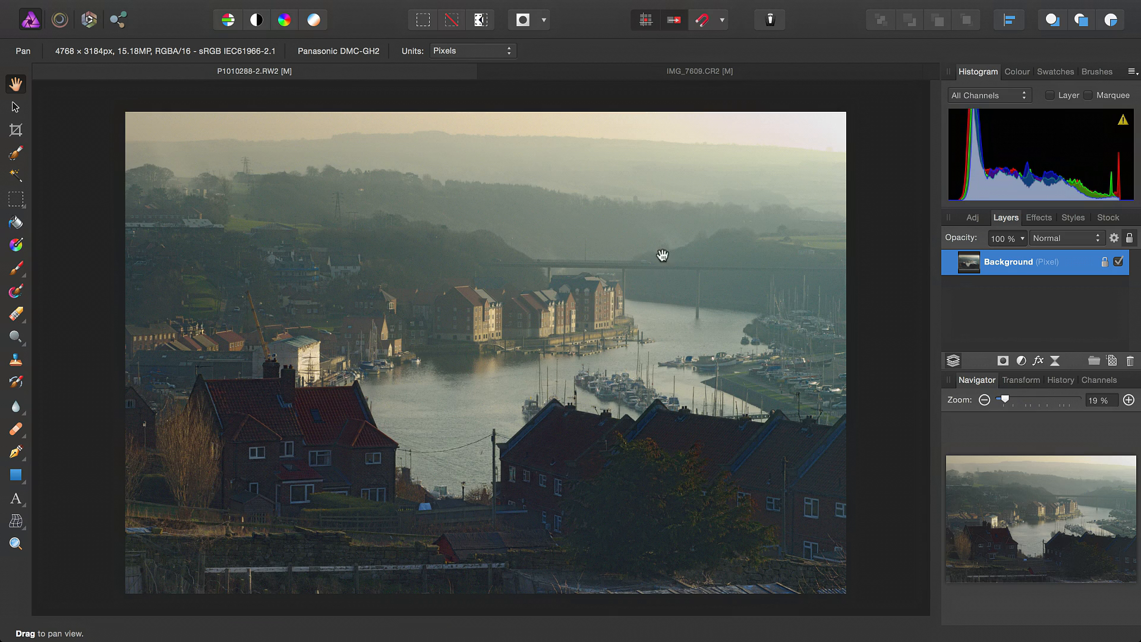
Start Haze Removal on IMG_7609.CR2 with Distance near maximum, and Strength and Exposure Correction slightly above the middle
click(716, 71)
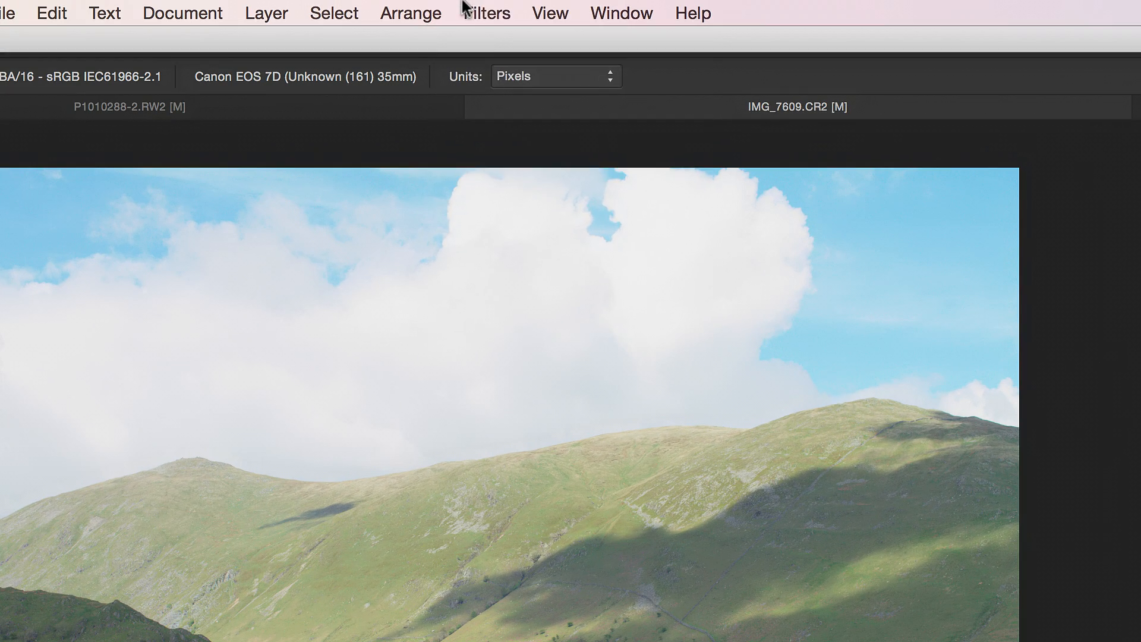
click(492, 8)
click(537, 282)
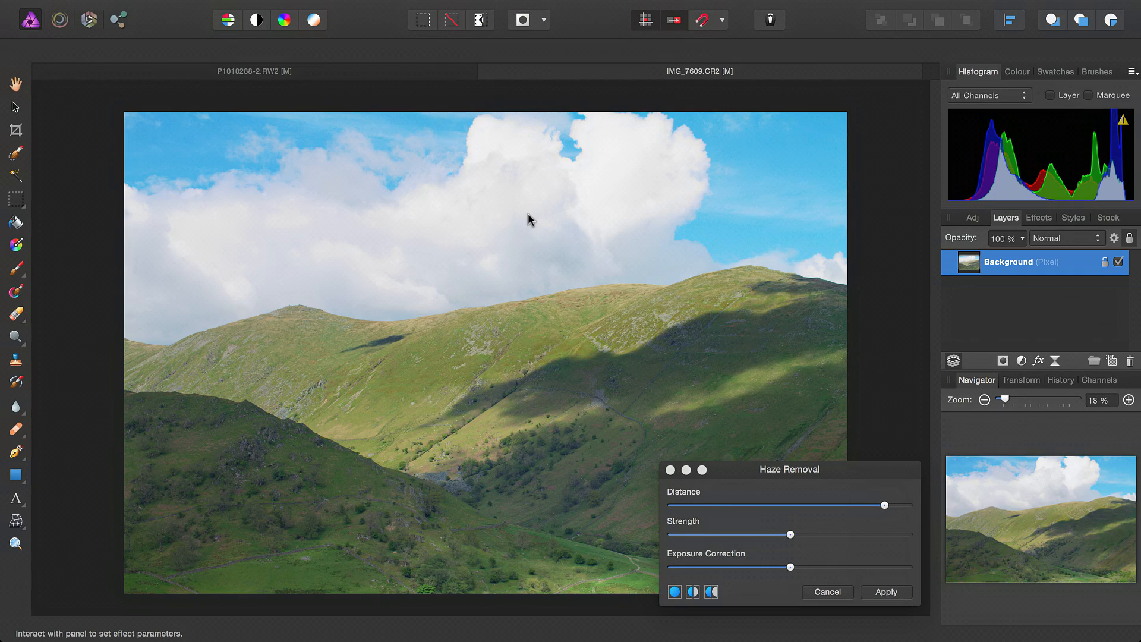
drag(885, 504, 922, 512)
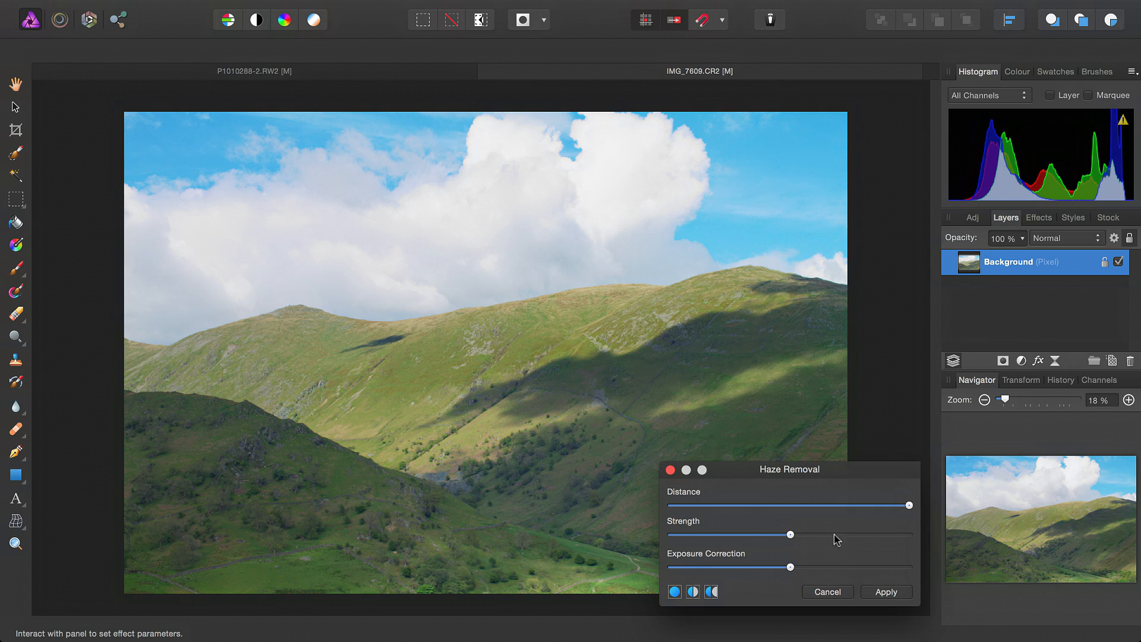
mouse_move(803, 536)
mouse_down()
mouse_move(821, 540)
mouse_move(801, 567)
mouse_move(797, 540)
mouse_move(815, 541)
mouse_move(790, 545)
mouse_move(803, 549)
mouse_up()
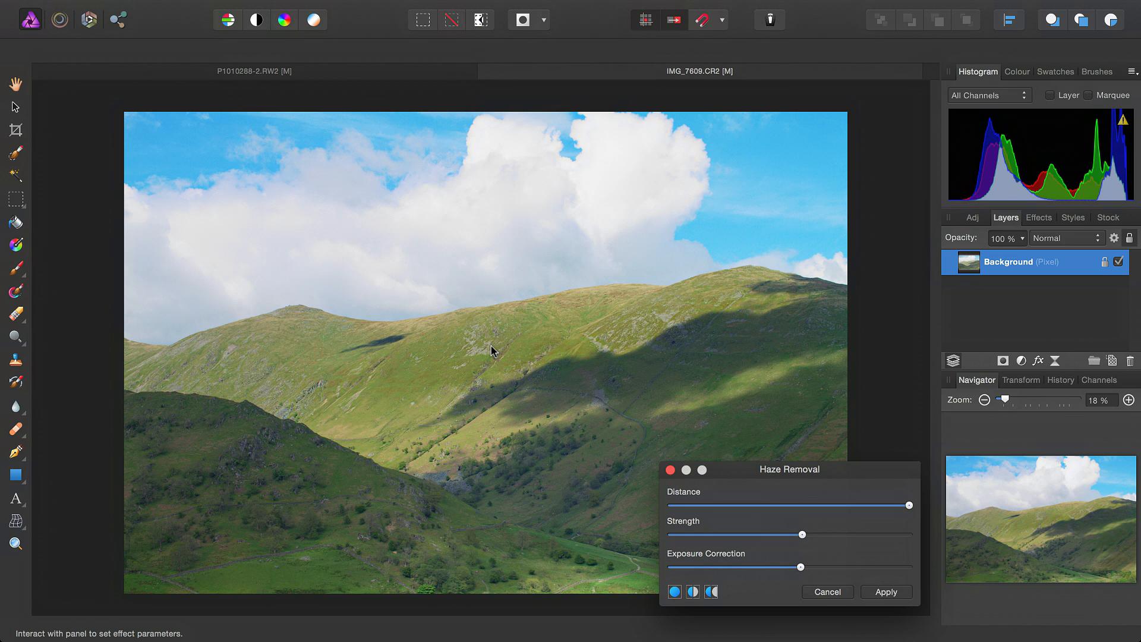
Compare the hill landscape before and after in a split preview, and apply the haze removal
click(692, 591)
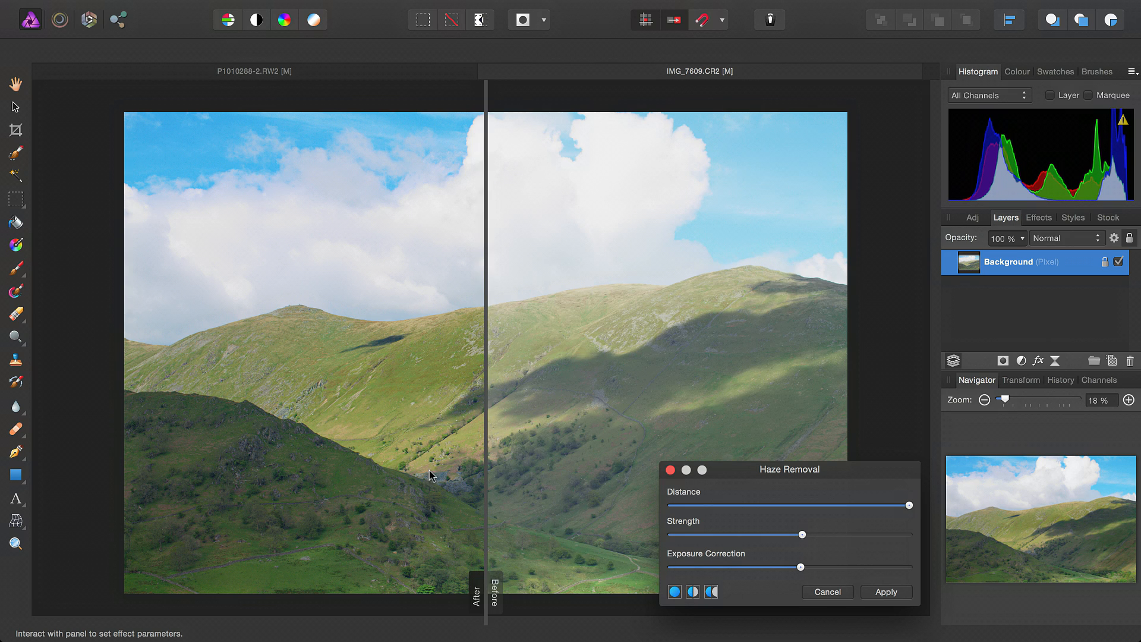
drag(490, 408, 859, 479)
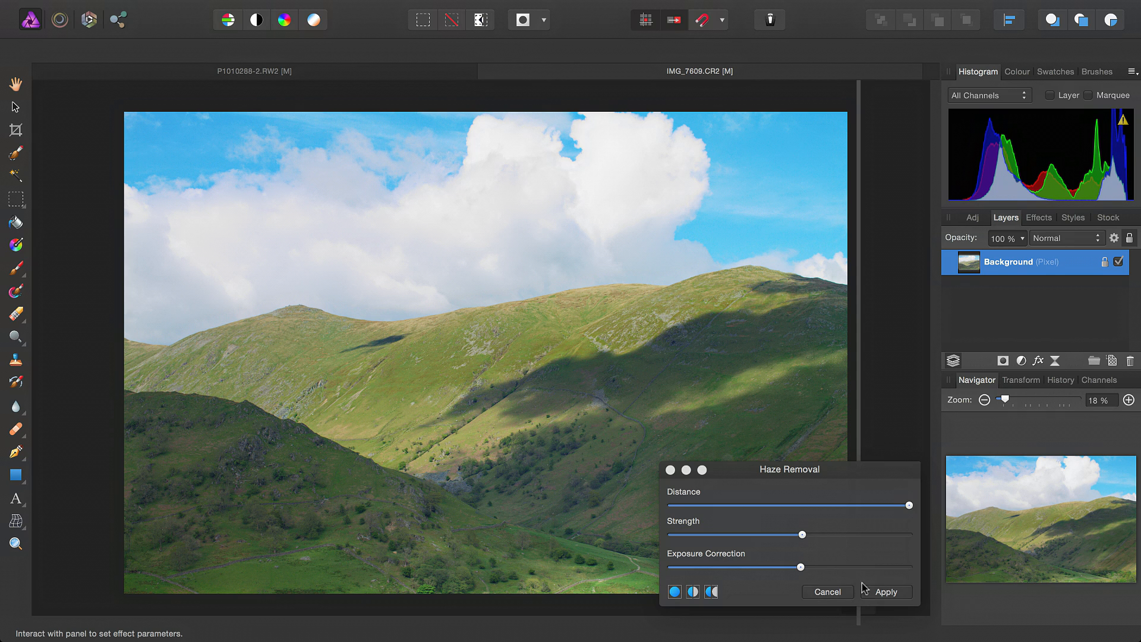
click(885, 592)
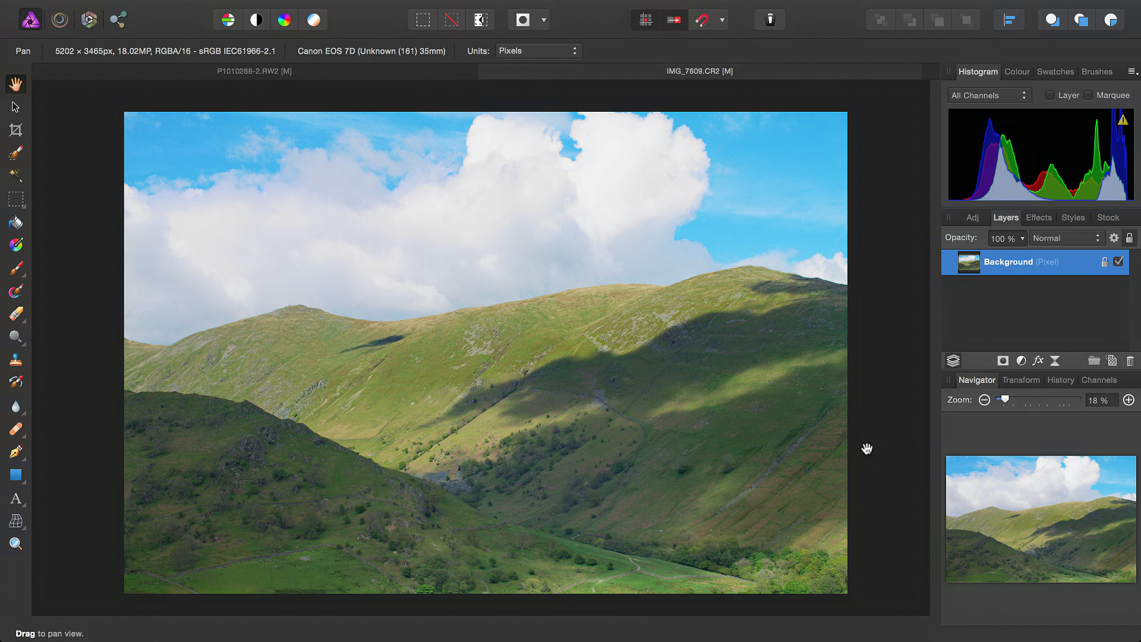